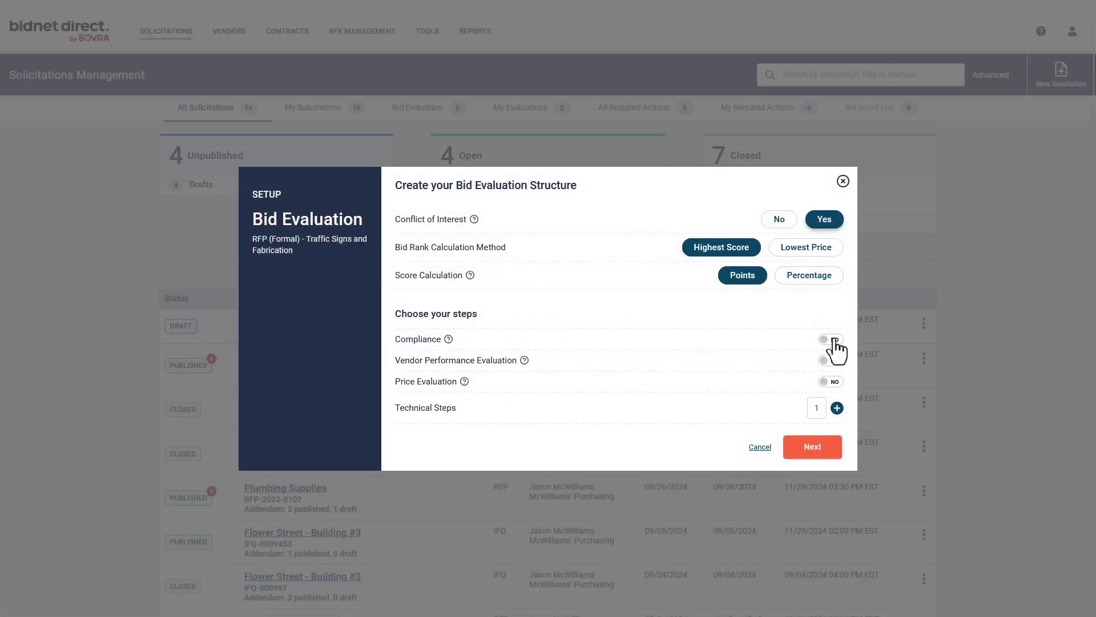
- Include Compliance and Price Evaluation in the bid evaluation structure, set two technical steps, and continue to the step information
left_click(835, 341)
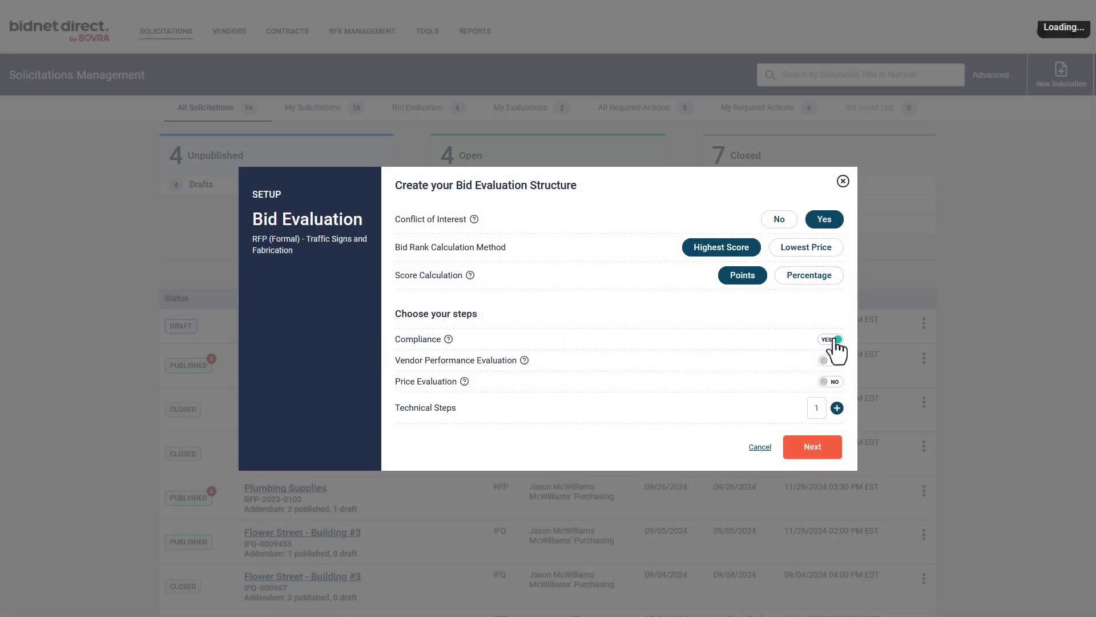
left_click(835, 383)
left_click(837, 408)
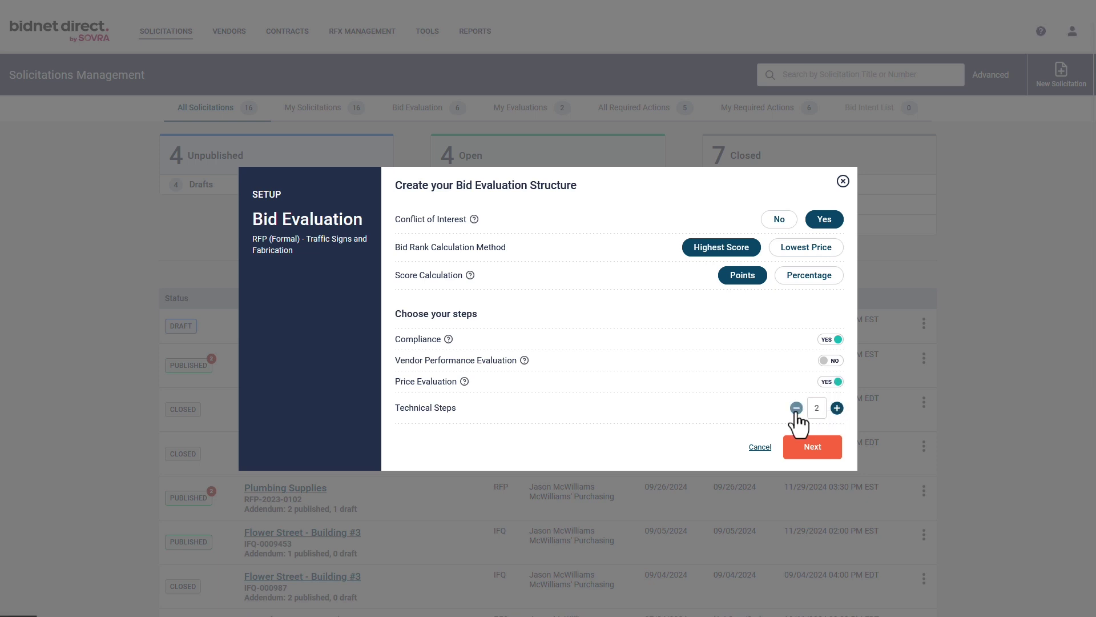
left_click(813, 450)
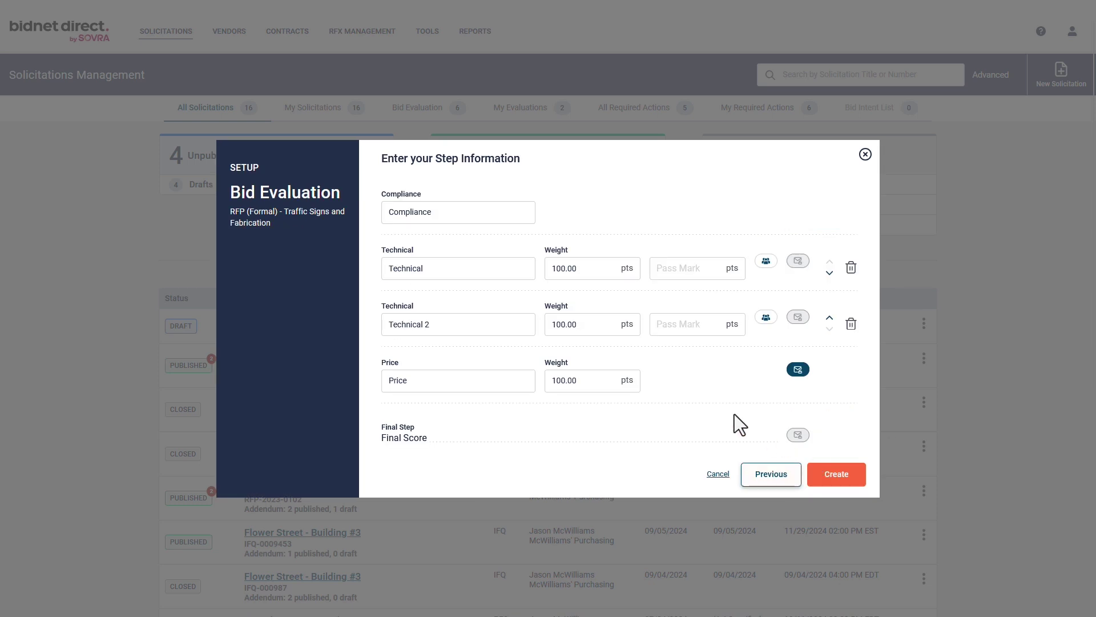
- Name the first technical step "Technical Document Review"
left_click(448, 268)
key("BackSpace")
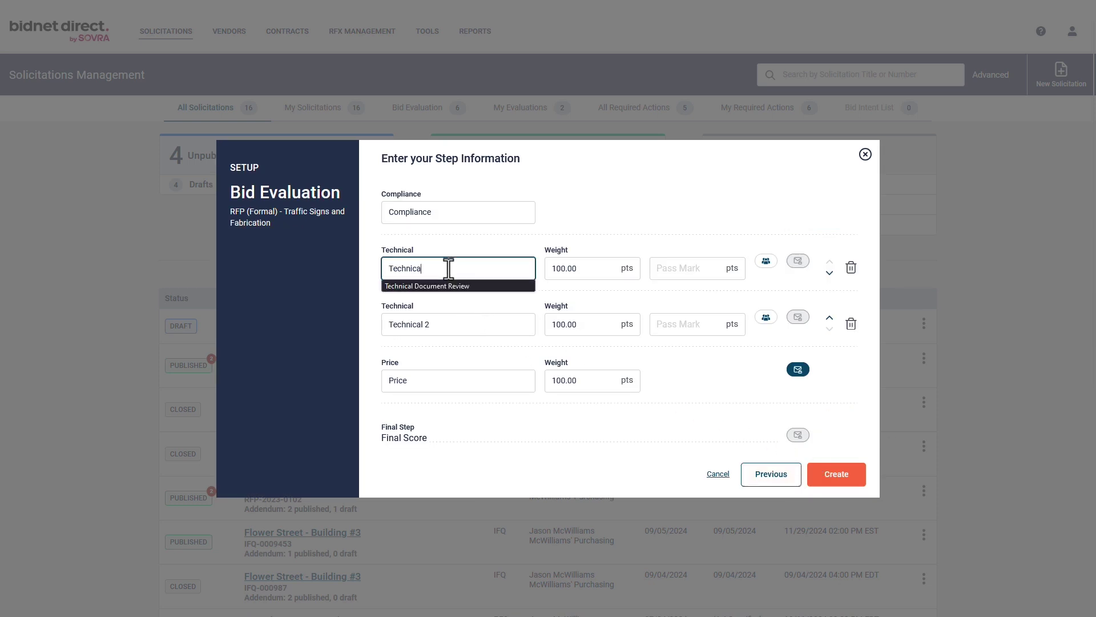
left_click(452, 285)
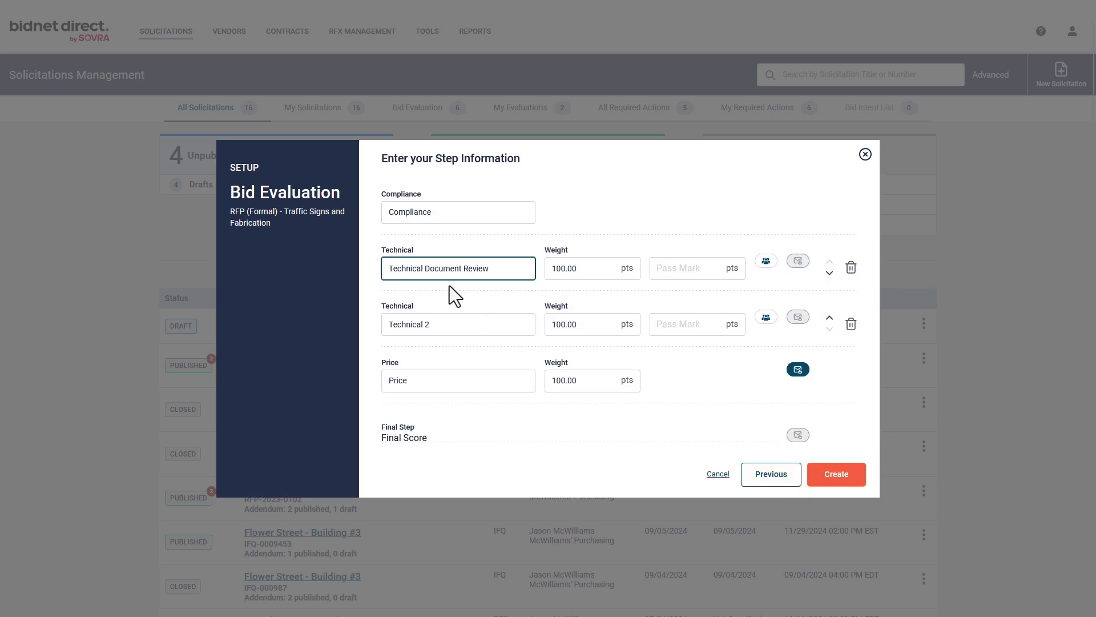
- Rename the second technical step as "Demo"
left_click(447, 323)
key("BackSpace")
key("BackSpace")
key("BackSpace")
key("BackSpace")
key("BackSpace")
key("BackSpace")
key("BackSpace")
key("BackSpace")
key("BackSpace")
key("BackSpace")
key("BackSpace")
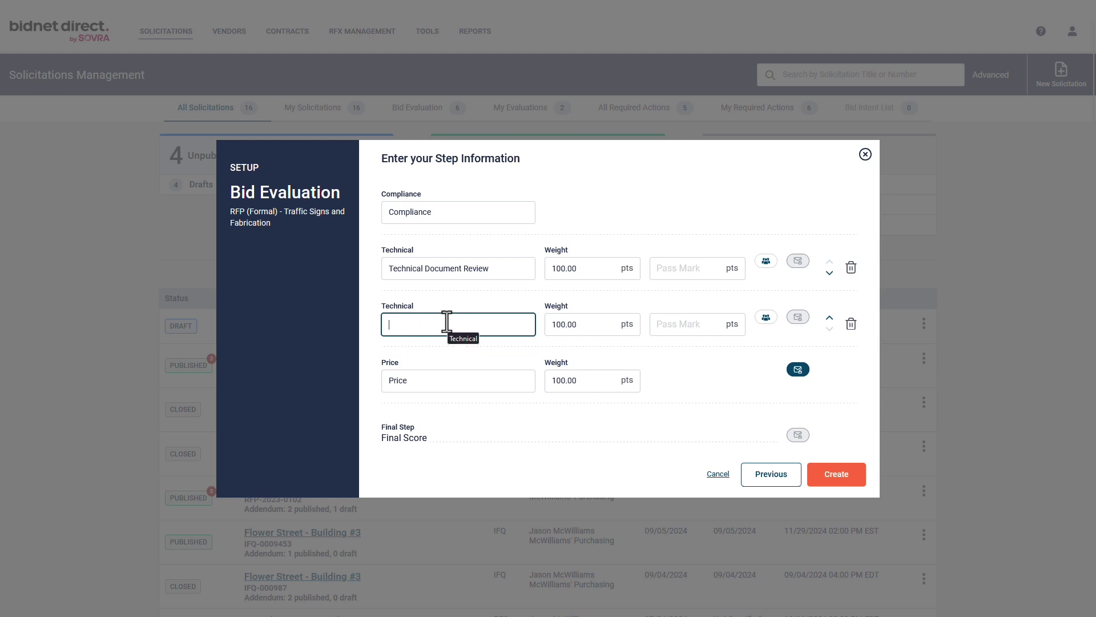
type("d")
key("BackSpace")
type("Demo")
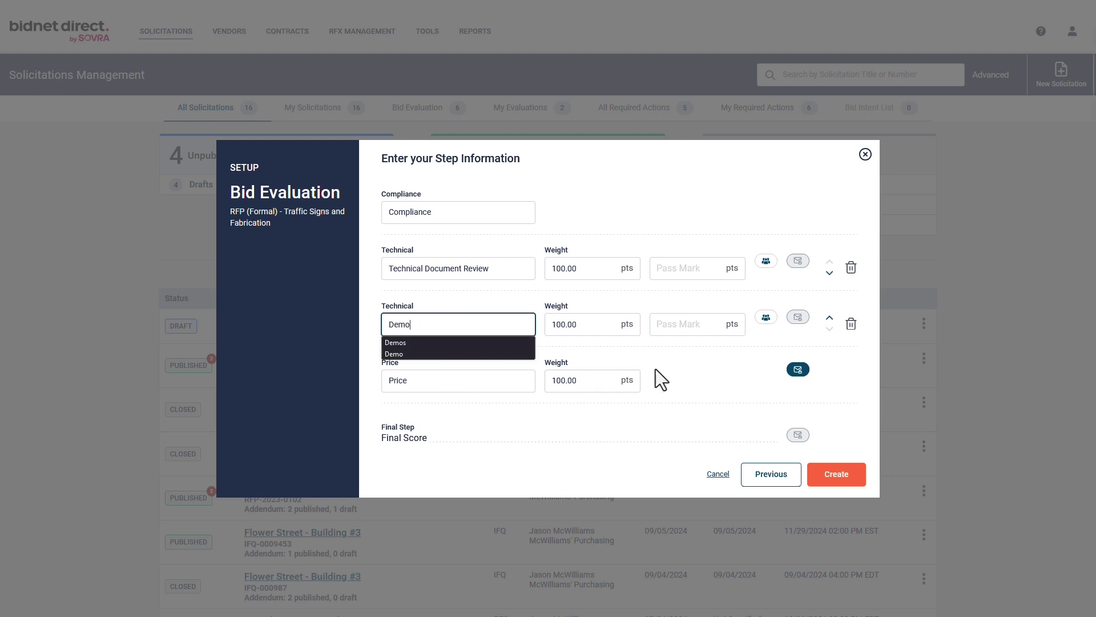
key("Escape")
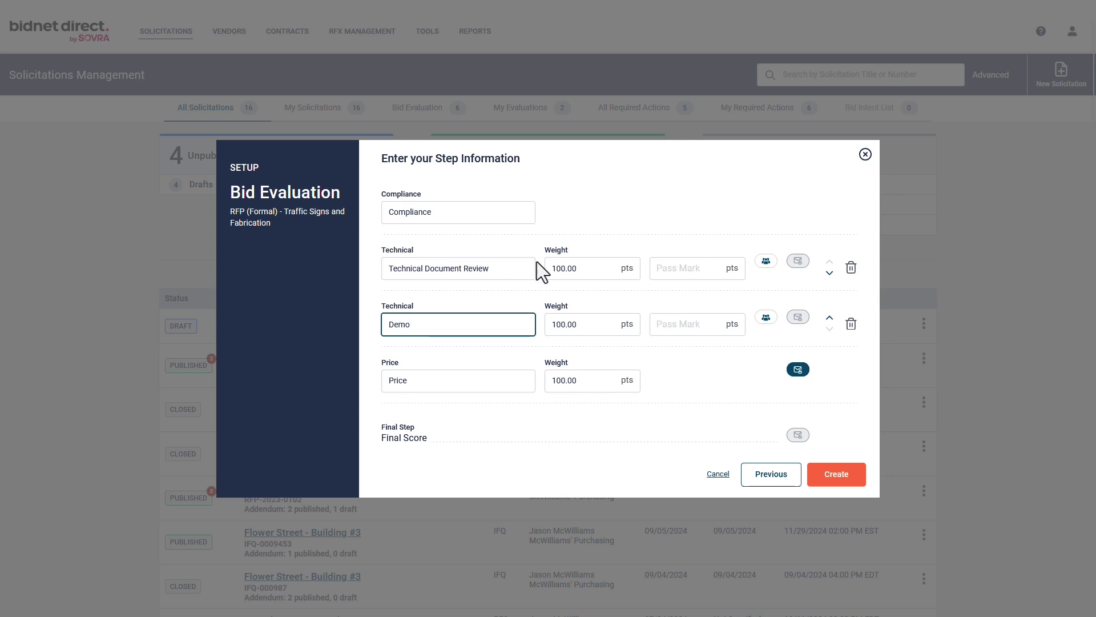
- Set the weight of the Technical Document Review step to 150 points
left_click(561, 268)
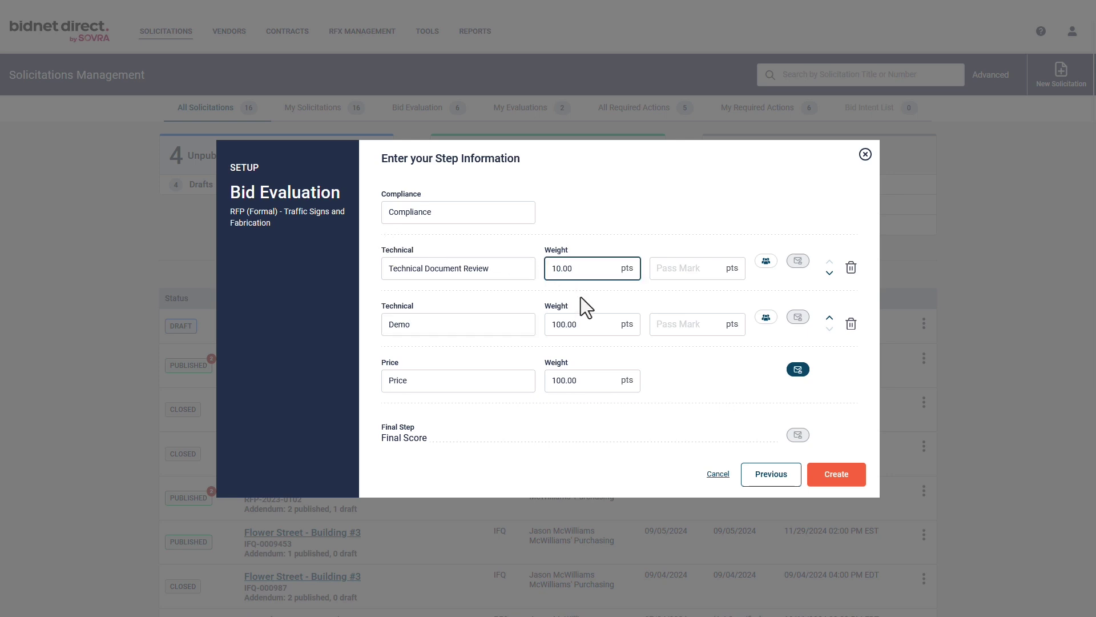
type("5")
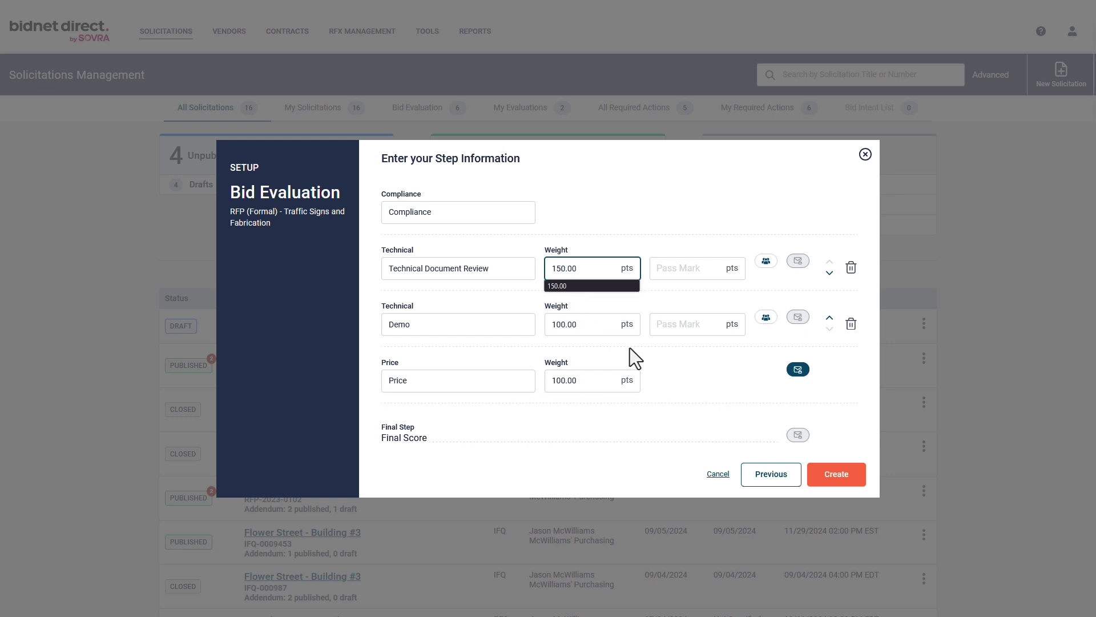
left_click(663, 362)
left_click(558, 324)
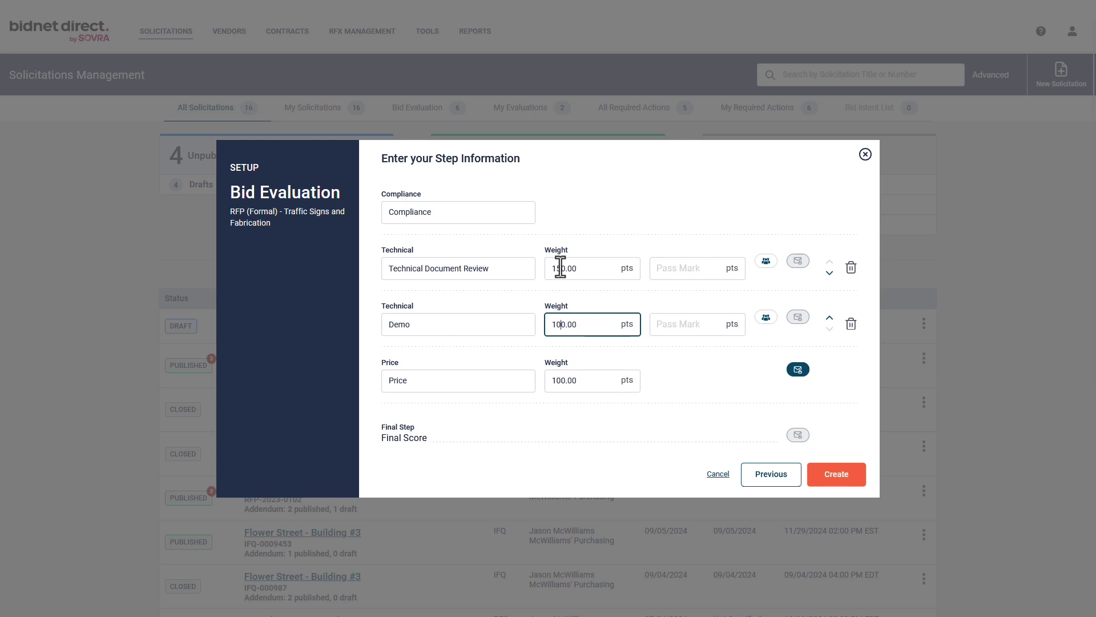
- Set the Technical Document Review pass mark to 75 points and create the bid evaluation
left_click(675, 270)
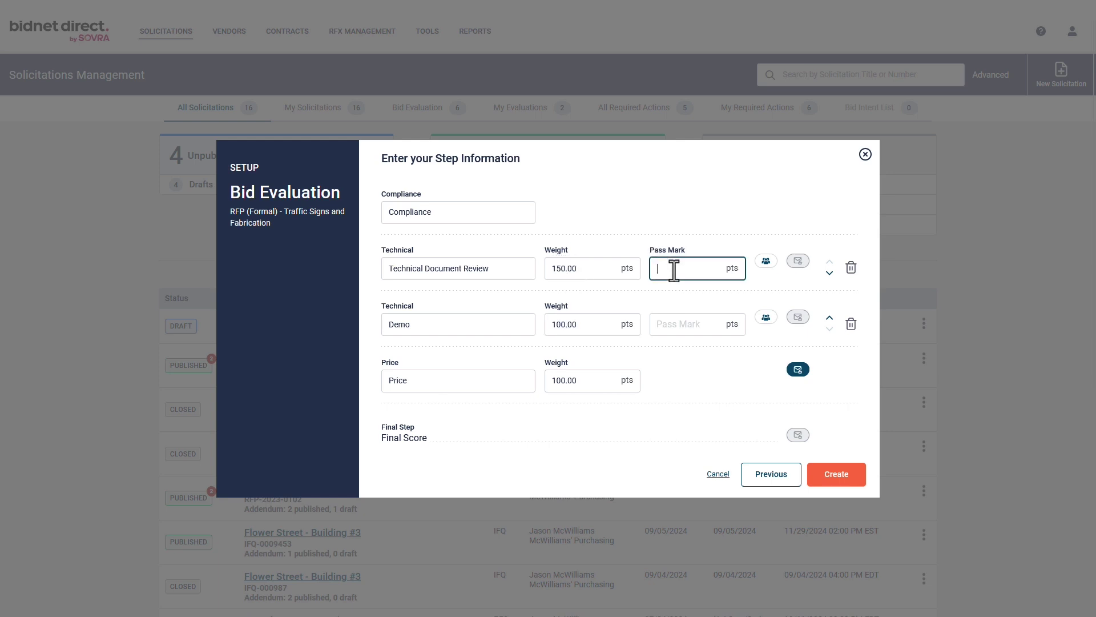
type("7")
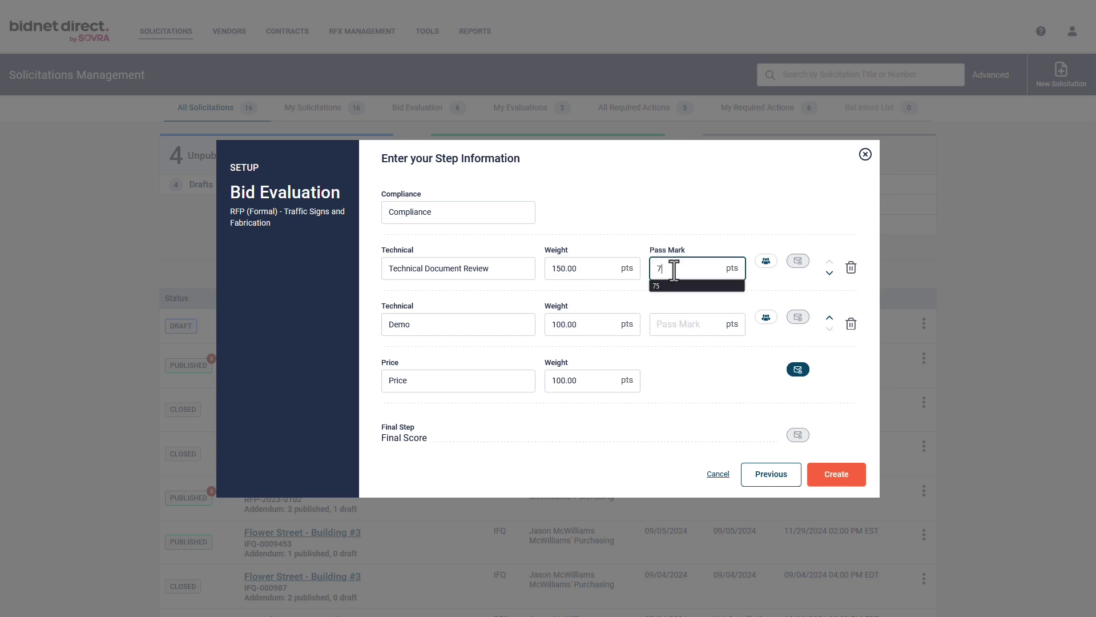
type("5")
left_click(766, 261)
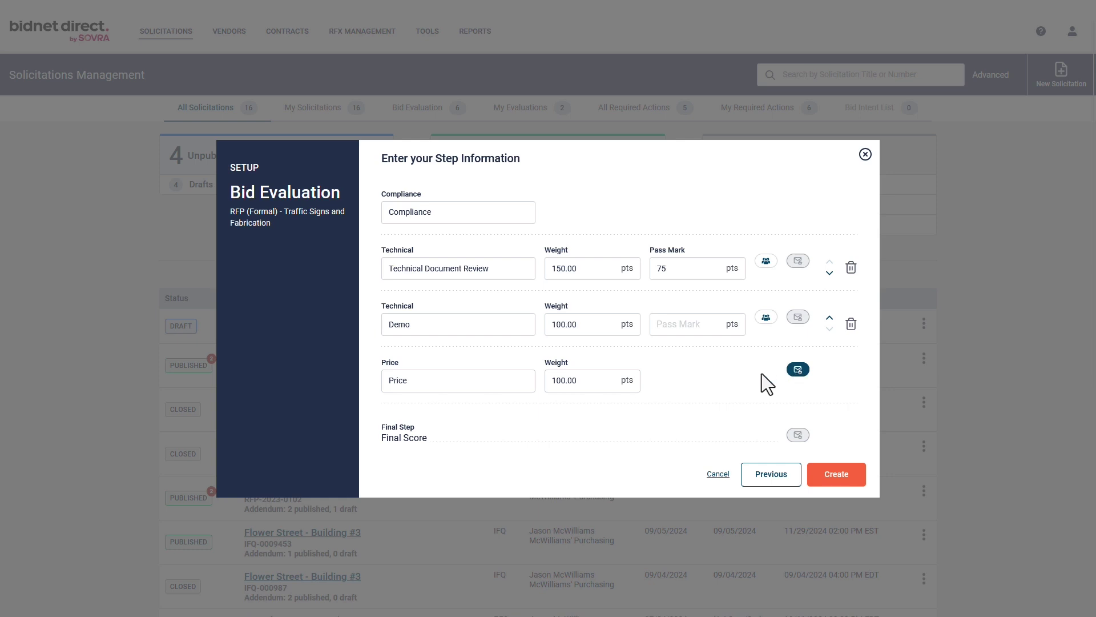
key("shift+Tab")
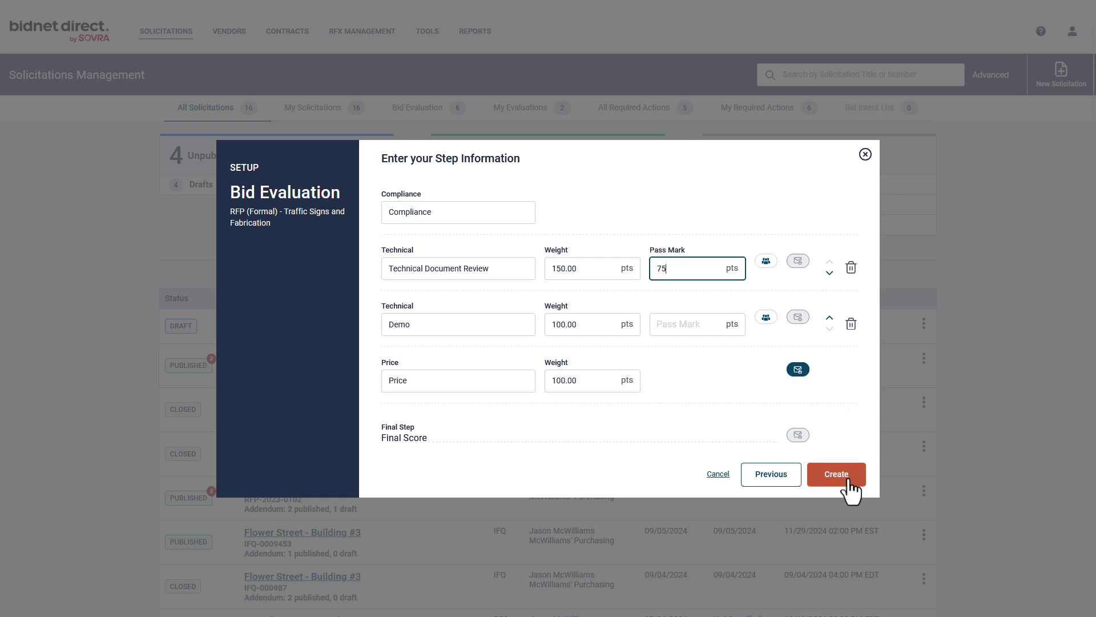
left_click(850, 483)
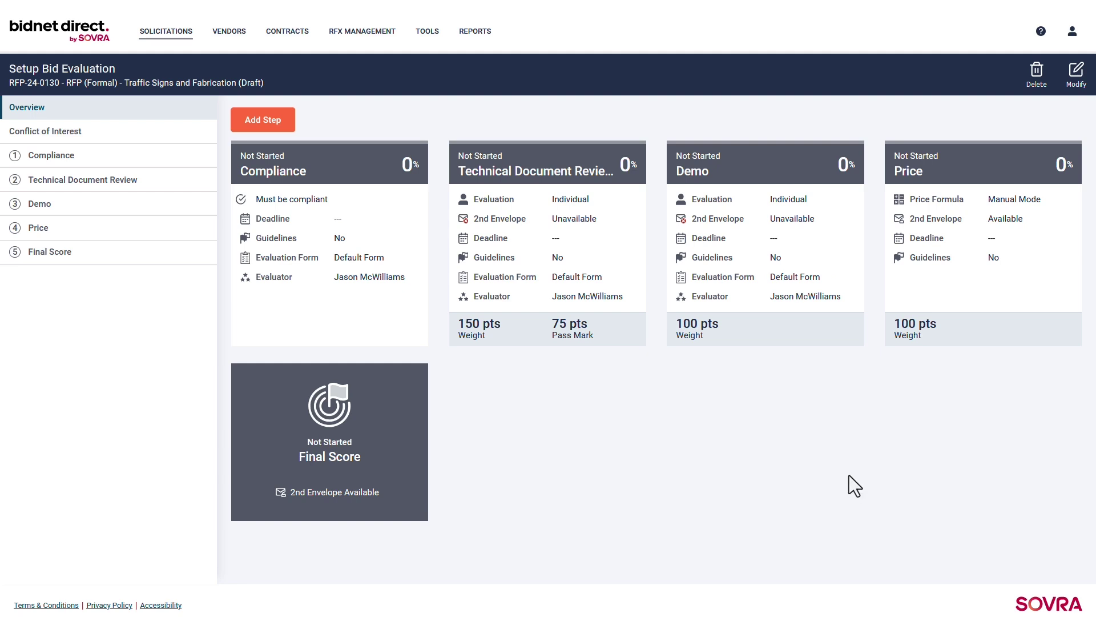
- Open the Technical Document Review step and look through the sections and questions of its custom evaluation form
left_click(546, 166)
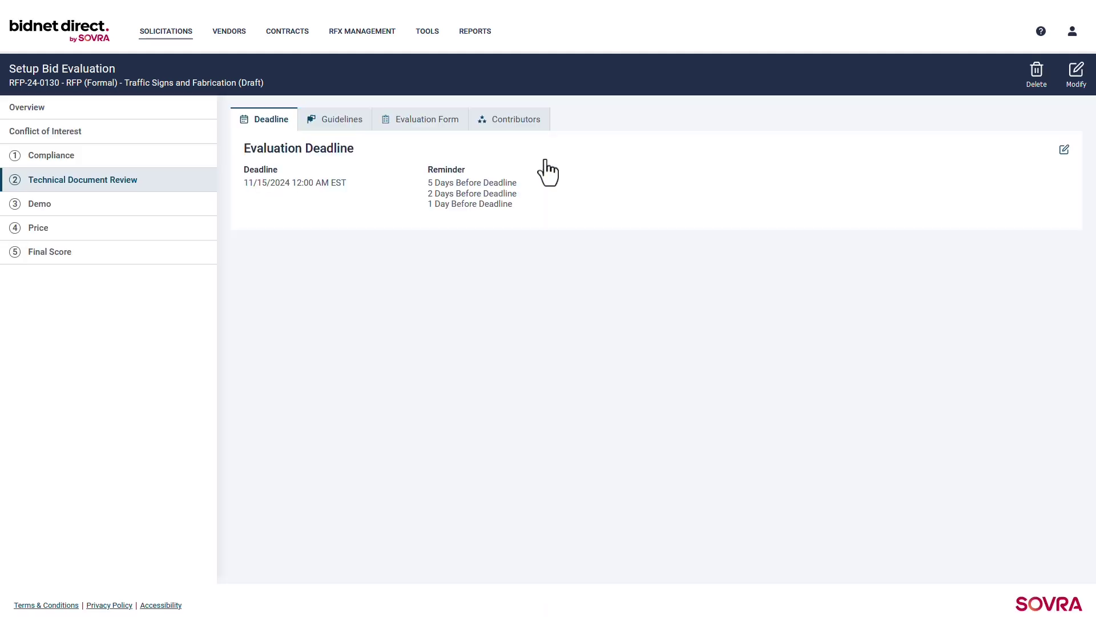
left_click(413, 125)
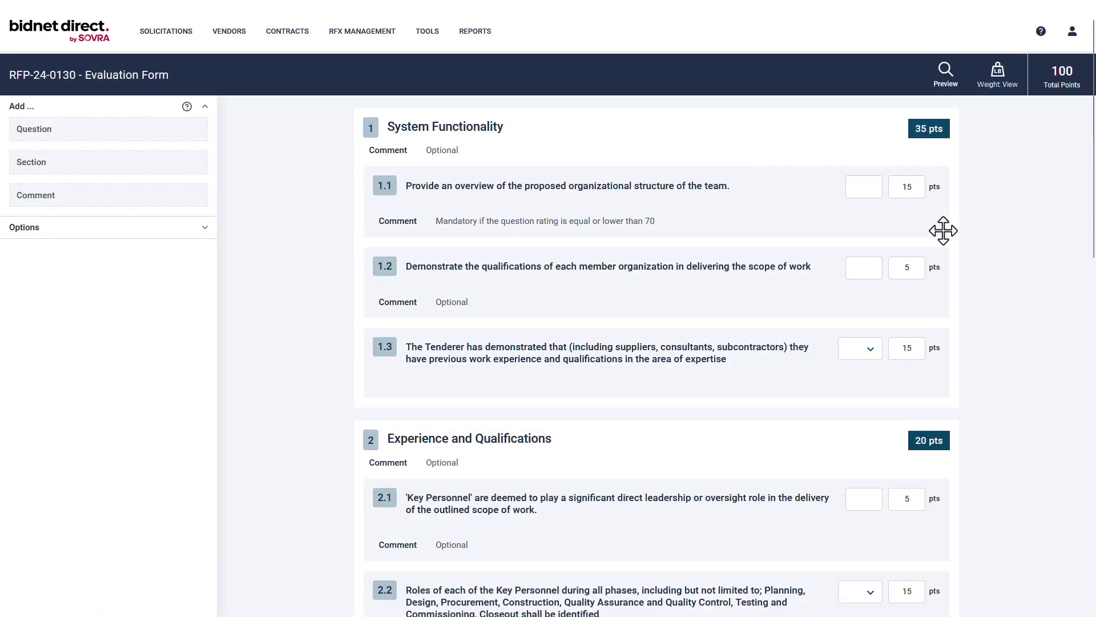
scroll(443, 411, "down", 2)
scroll(444, 411, "down", 20)
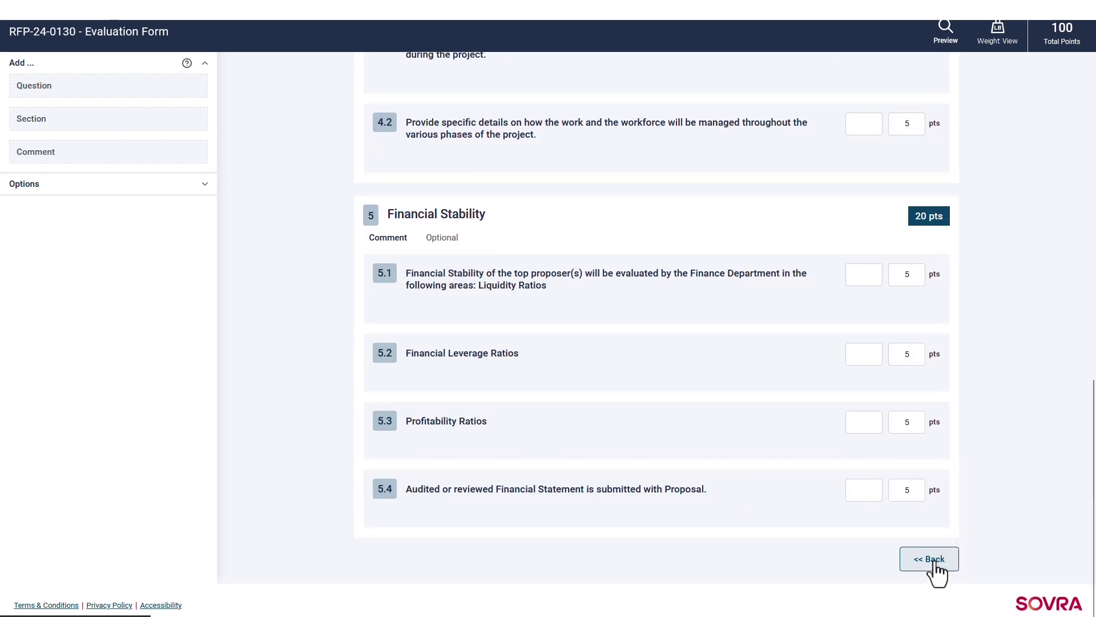
left_click(933, 563)
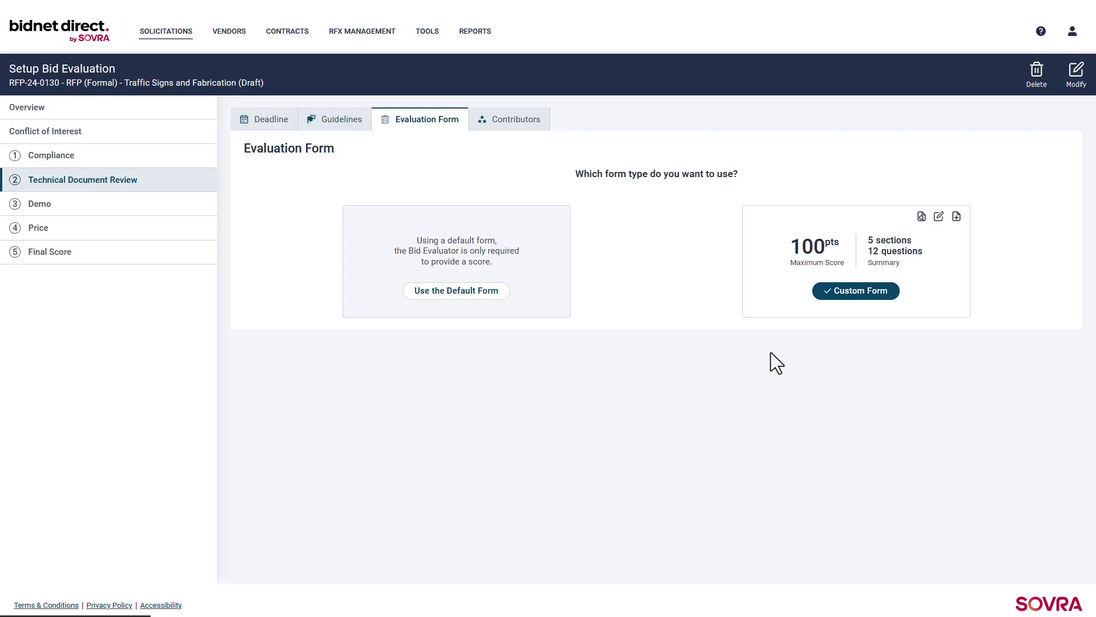
- Edit the step's contributors, assign only the Financial Stability section to the third evaluator, and save the assignments
left_click(525, 121)
left_click(1061, 152)
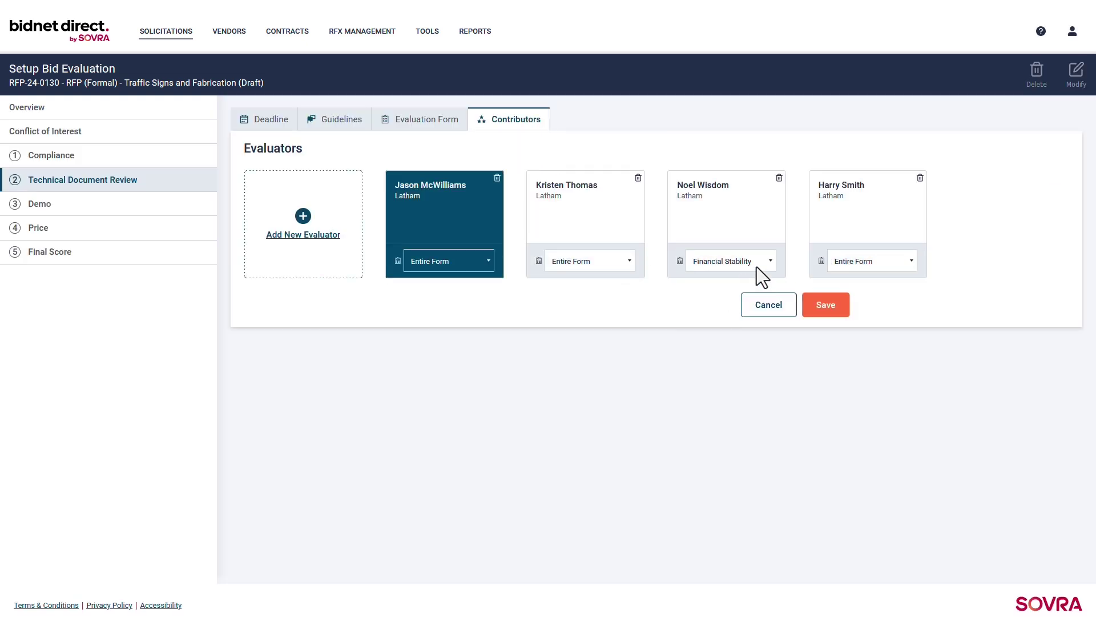
left_click(771, 262)
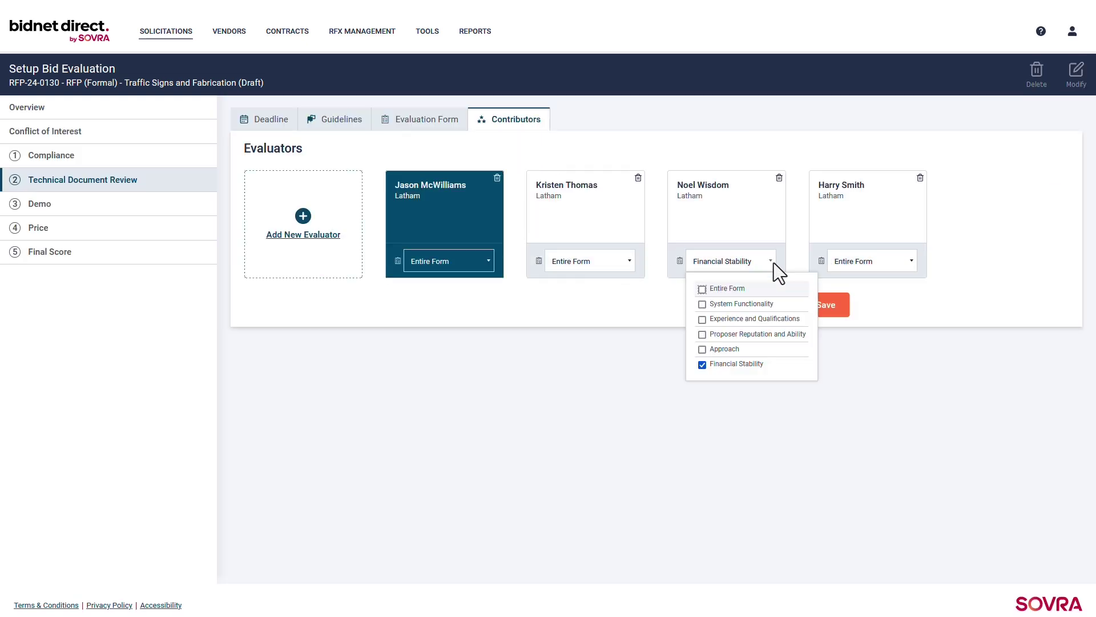
left_click(703, 289)
left_click(702, 365)
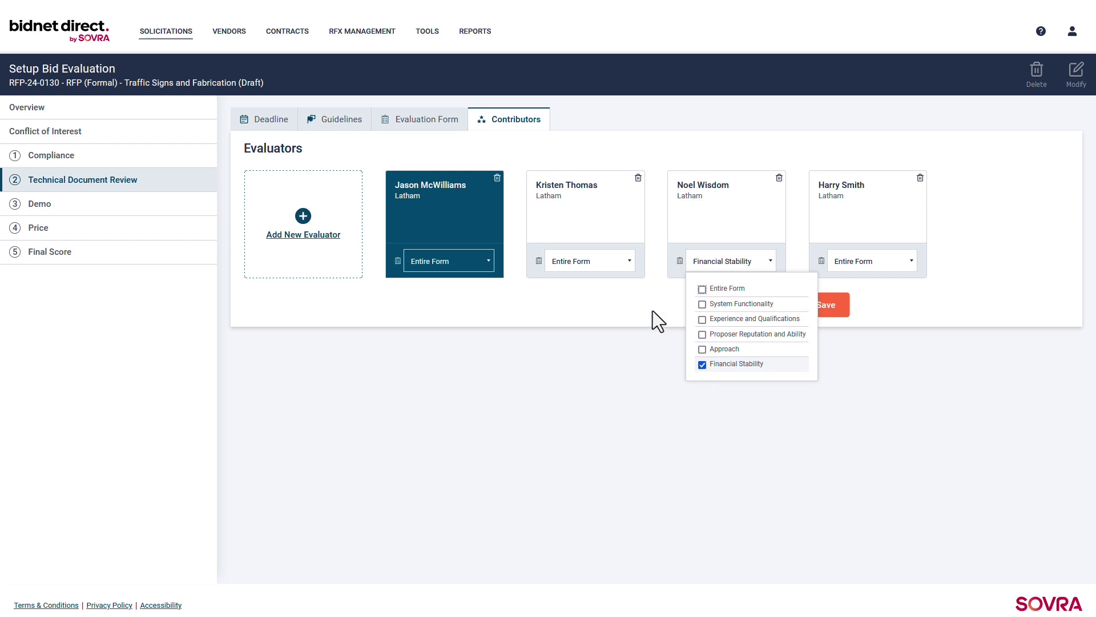
left_click(702, 348)
left_click(702, 348)
left_click(673, 313)
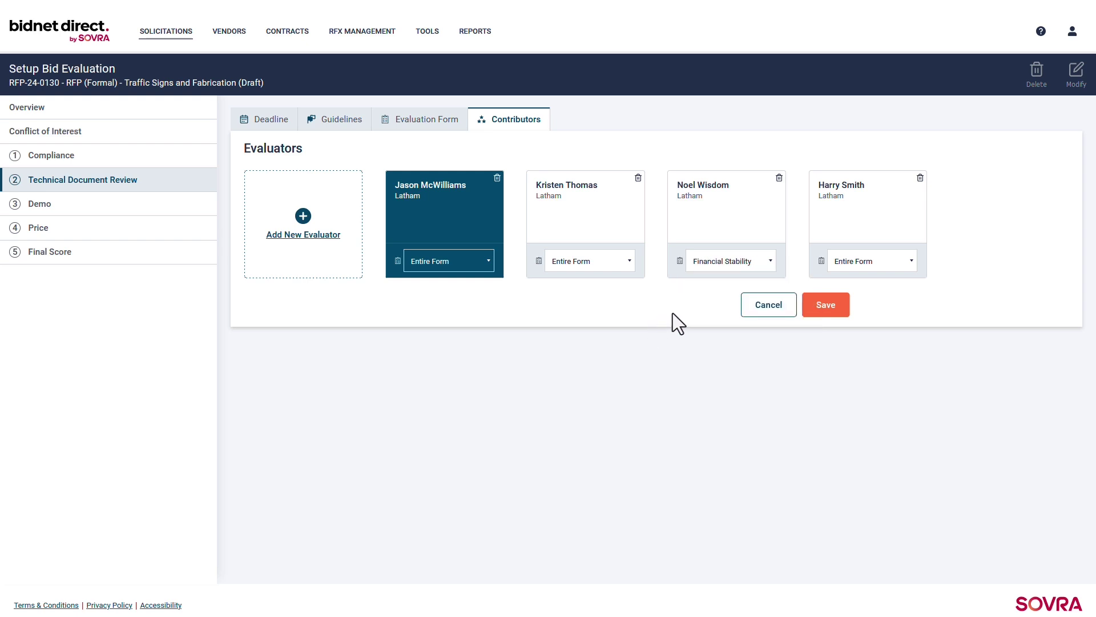
left_click(826, 308)
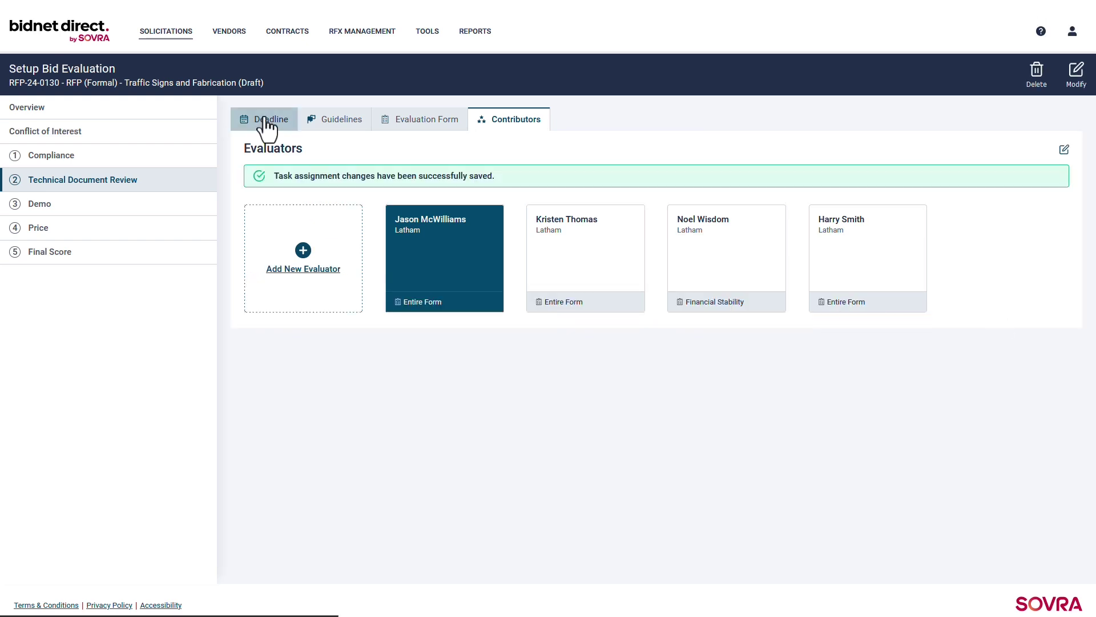
- Check the evaluation deadline and guidelines of the Technical Document Review step
left_click(266, 119)
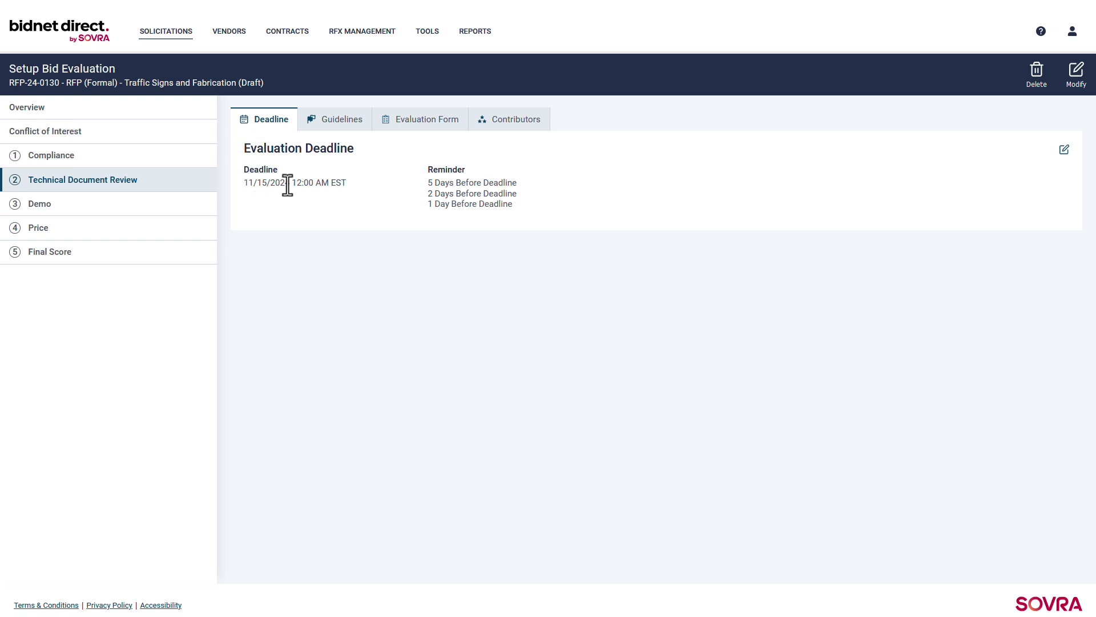
left_click(354, 122)
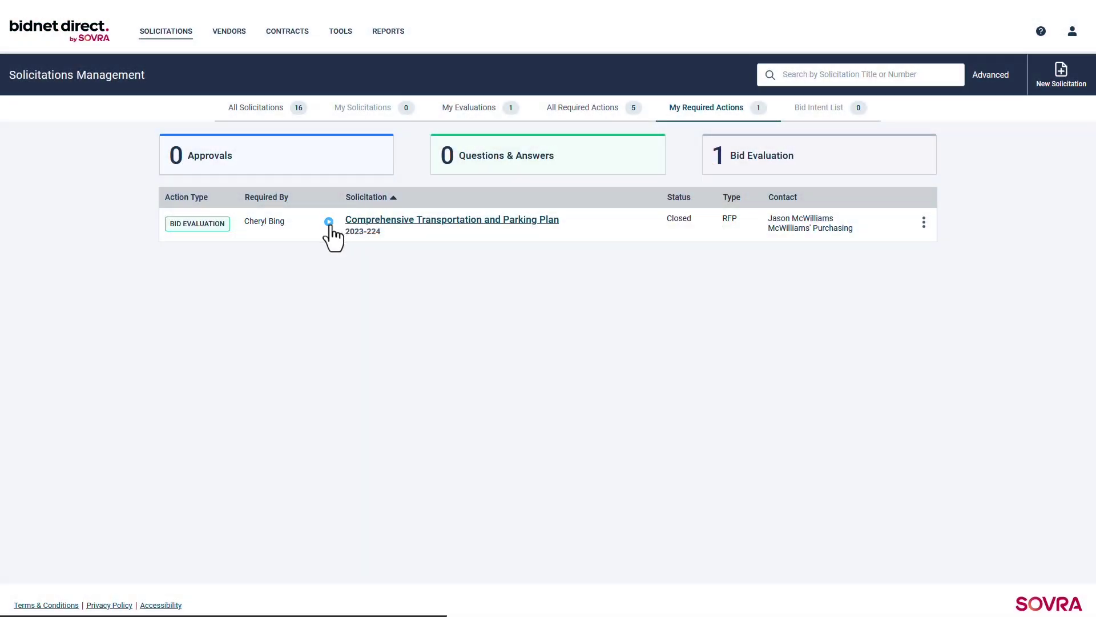
- Start the bid evaluation for Comprehensive Transportation and Parking Plan and submit a declaration of no conflict of interest with any bidder
left_click(330, 222)
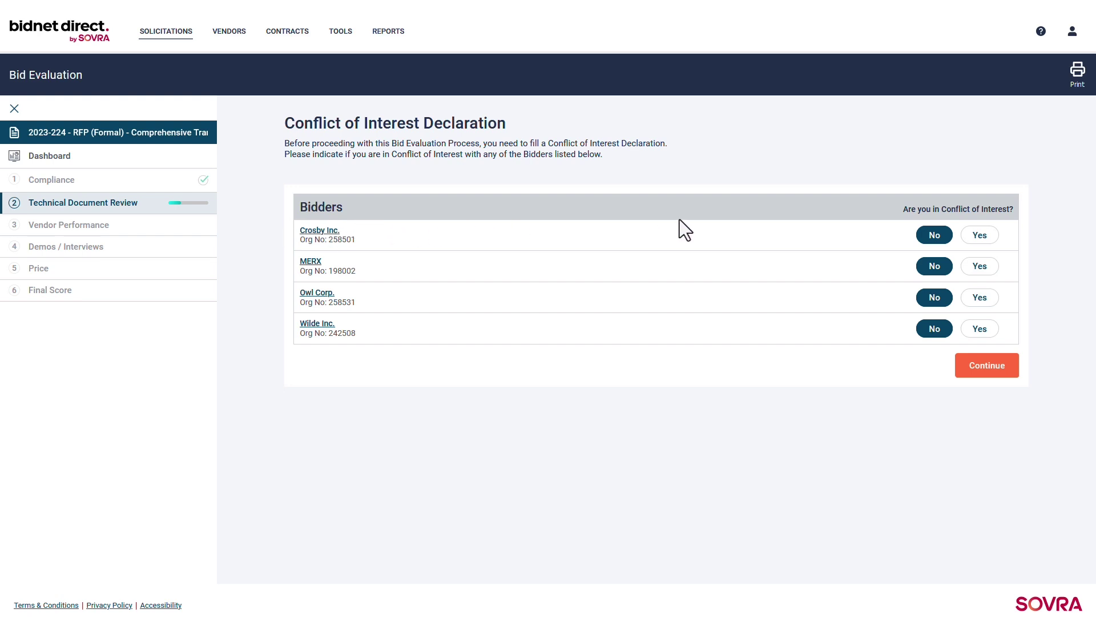
left_click(979, 374)
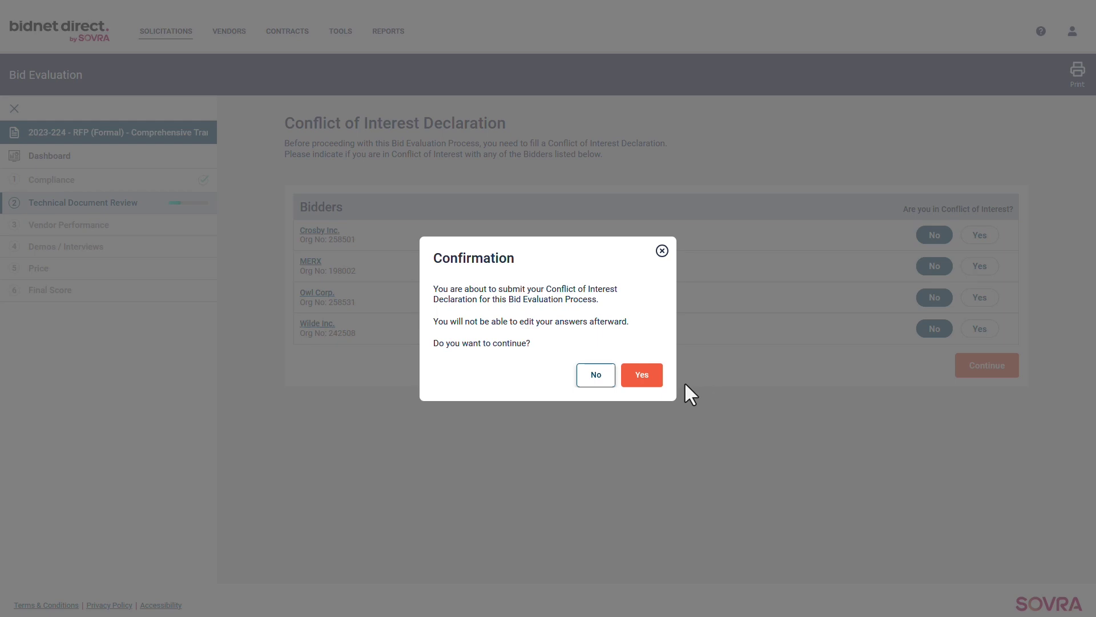
left_click(638, 377)
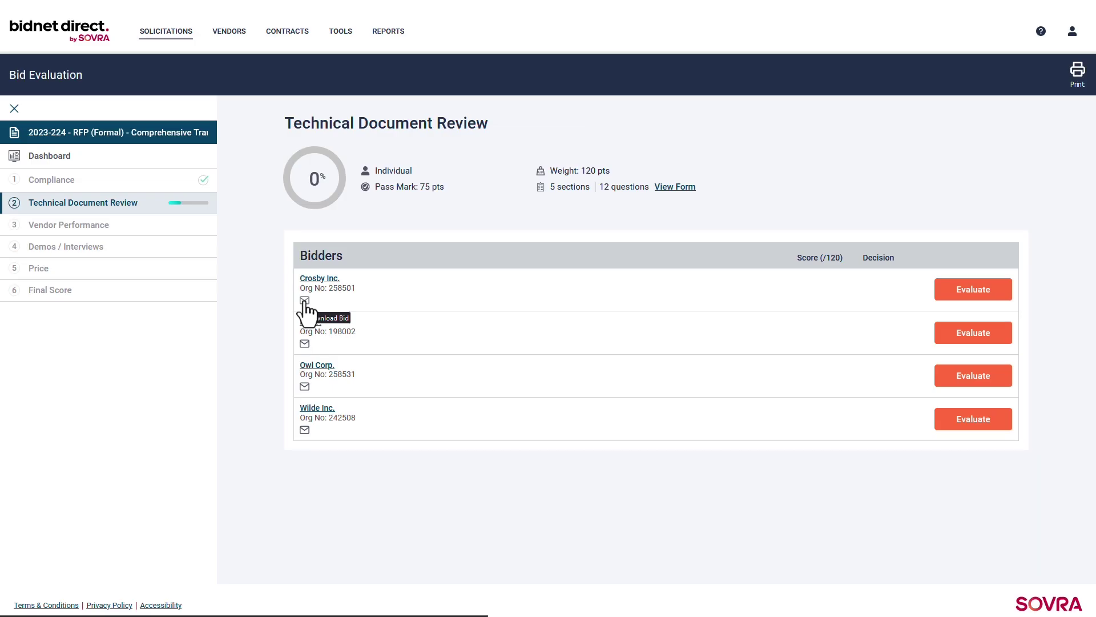
- Evaluate Crosby Inc. for the Technical Document Review, rating question 1.1 at 84% and question 1.2 at 79%
left_click(974, 294)
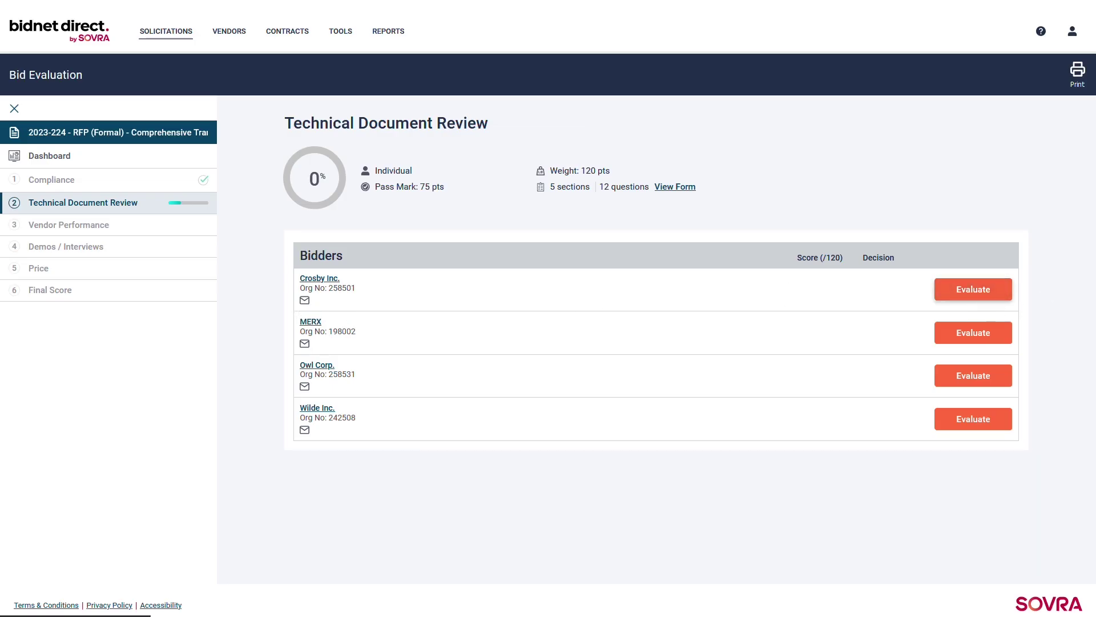
left_click(835, 358)
type("8")
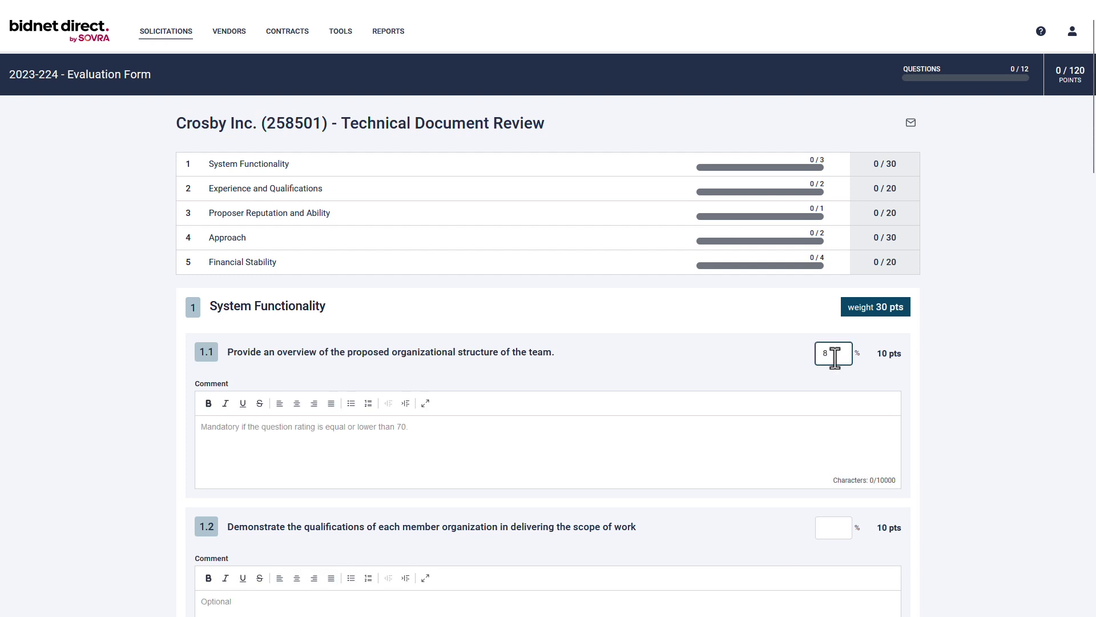
type("4")
left_click(833, 522)
type("7")
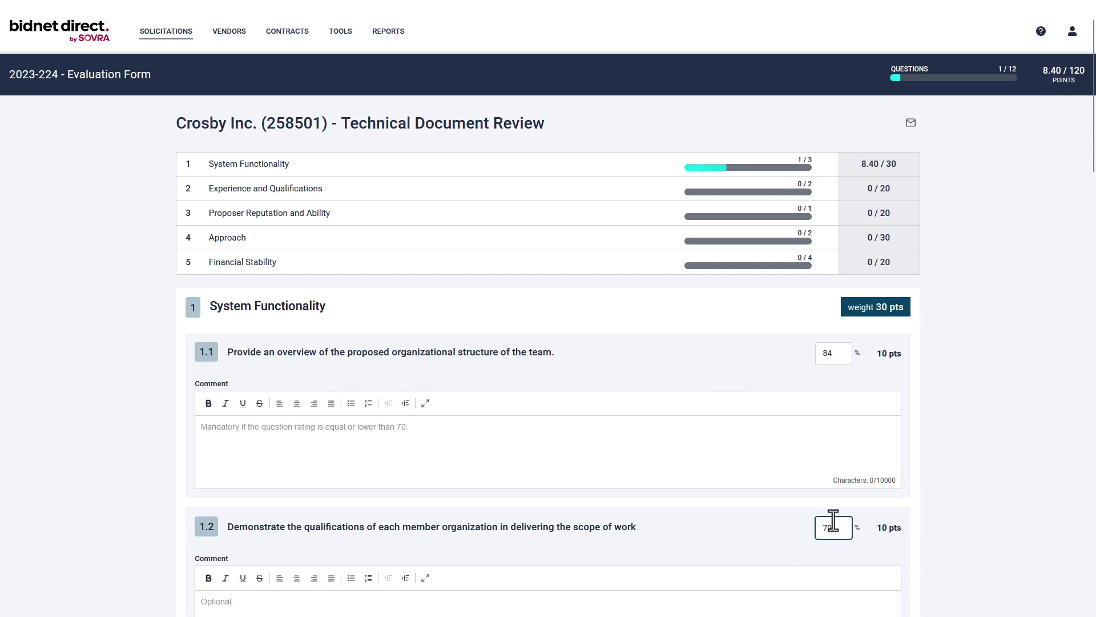
type("9")
scroll(777, 440, "down", 3)
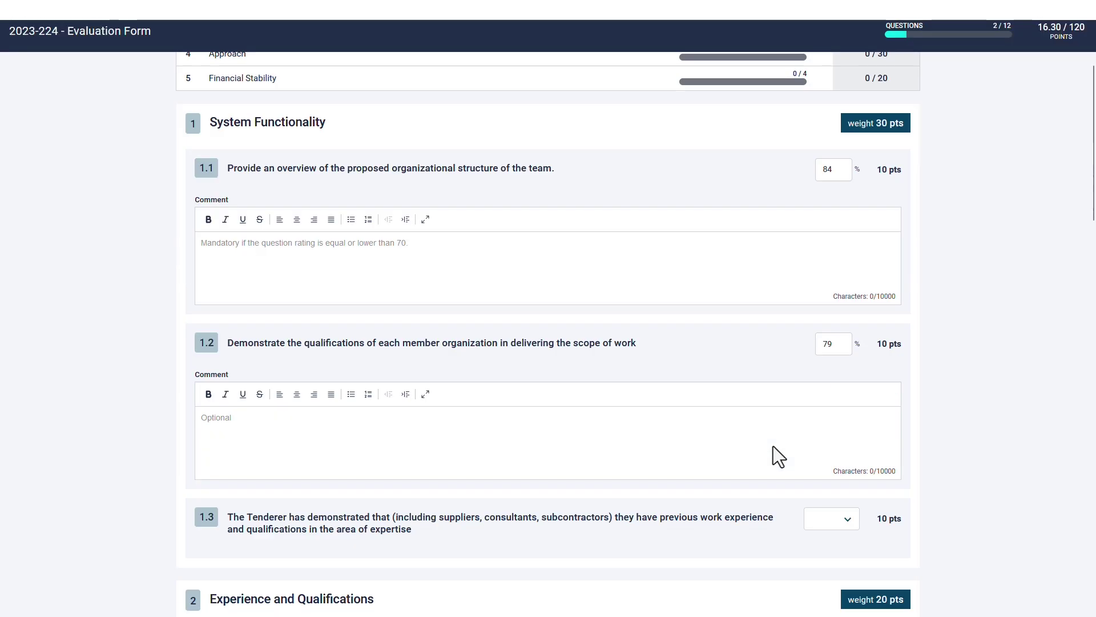
left_click(301, 335)
scroll(649, 406, "down", 10)
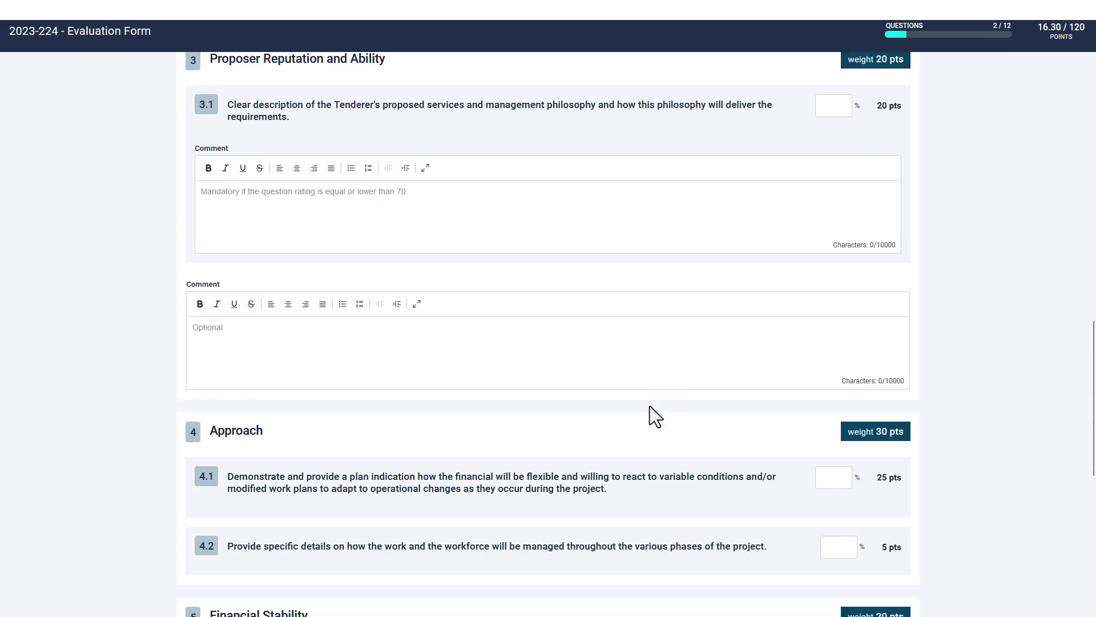
- Save the evaluation form and finalize the evaluations of all bidders for the Technical Document Review
scroll(650, 406, "down", 10)
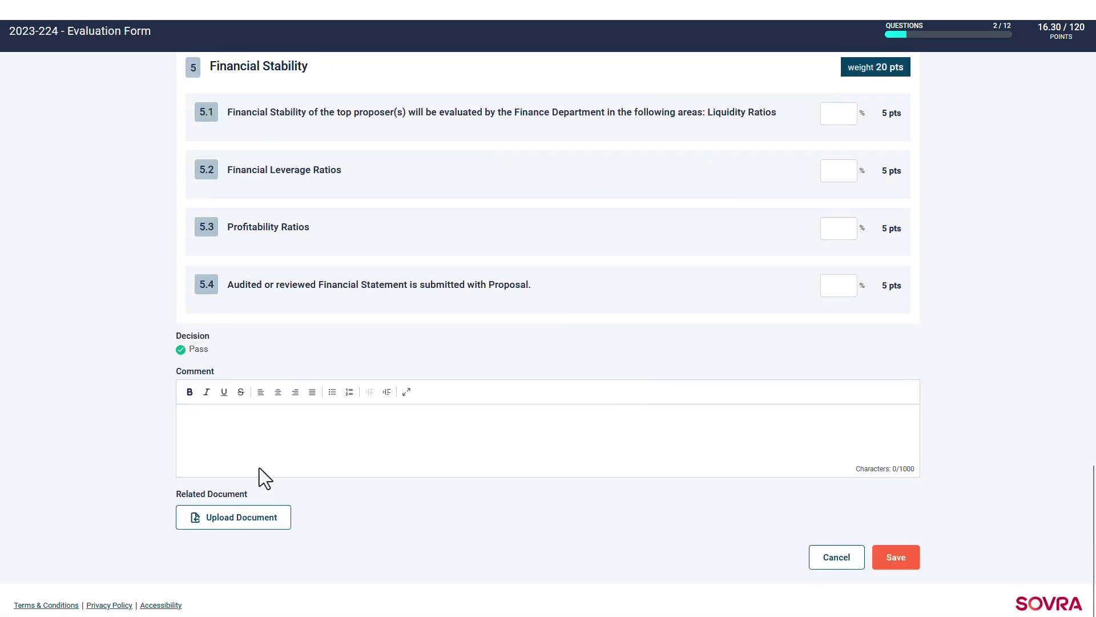
left_click(896, 556)
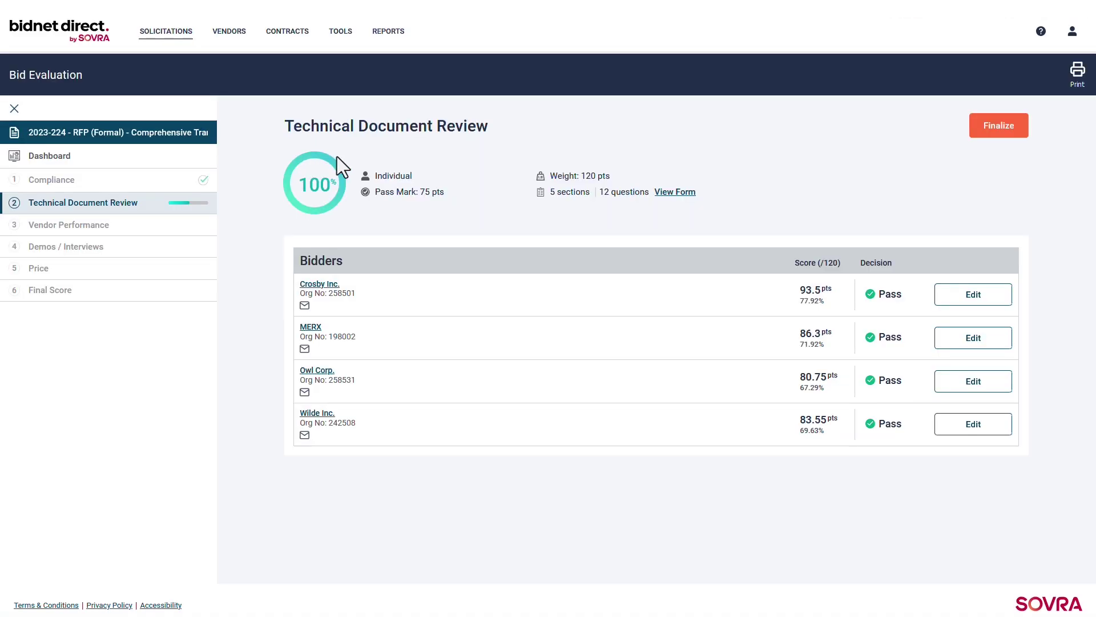
left_click(1011, 129)
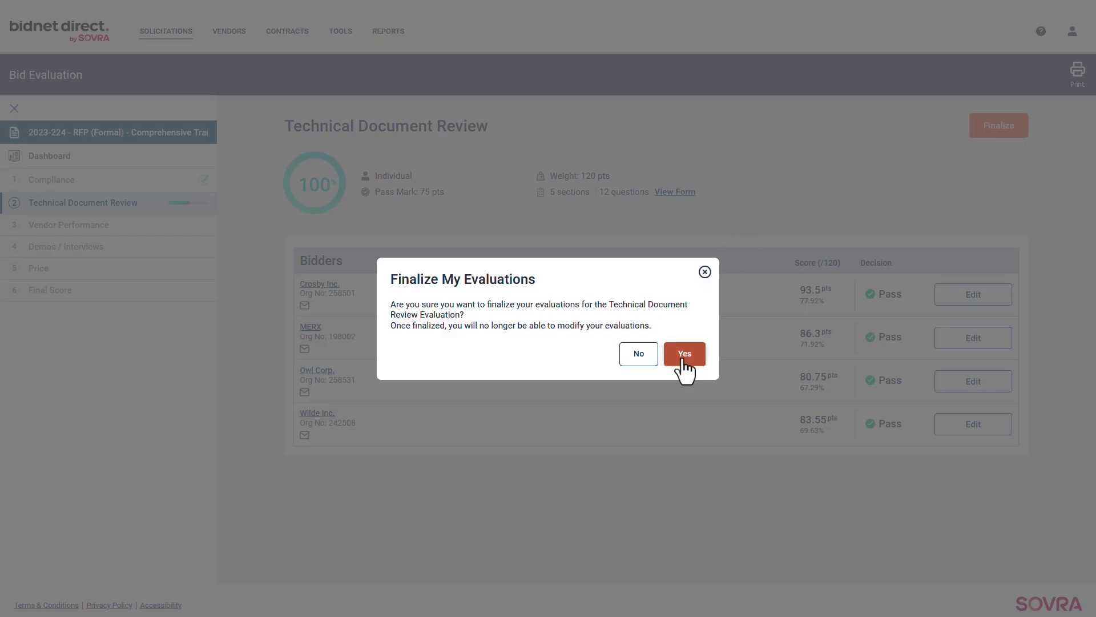
left_click(684, 358)
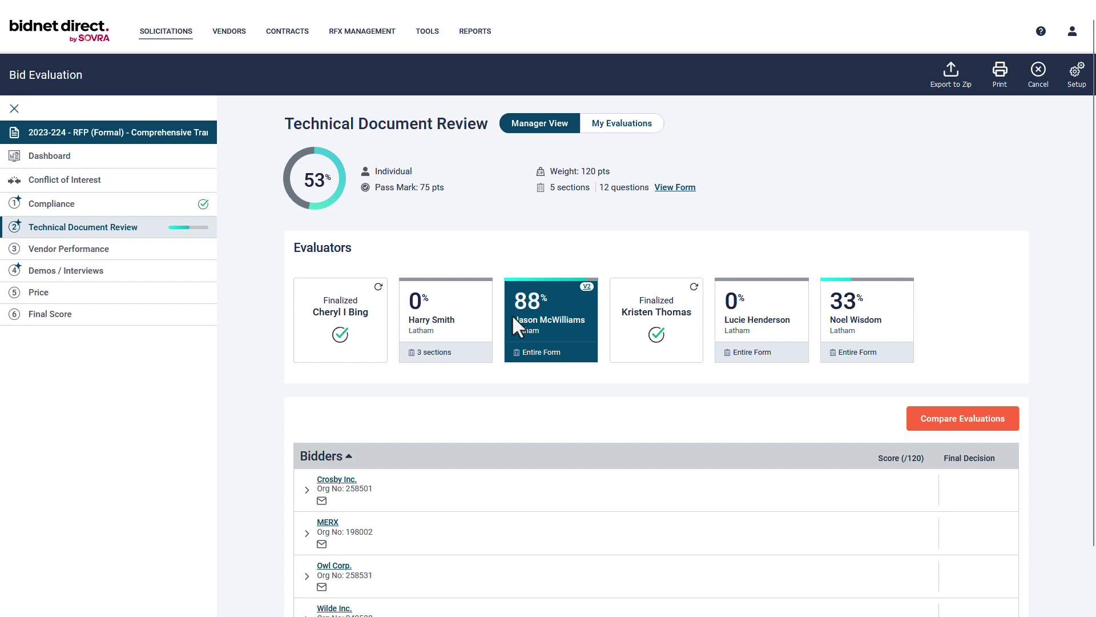
- Compare the evaluators' Technical Document Review scores and examine the individual ratings behind Owl Corp.'s outlier on question 5.3, Profitability Ratios
left_click(937, 409)
scroll(998, 313, "down", 1)
scroll(998, 304, "down", 8)
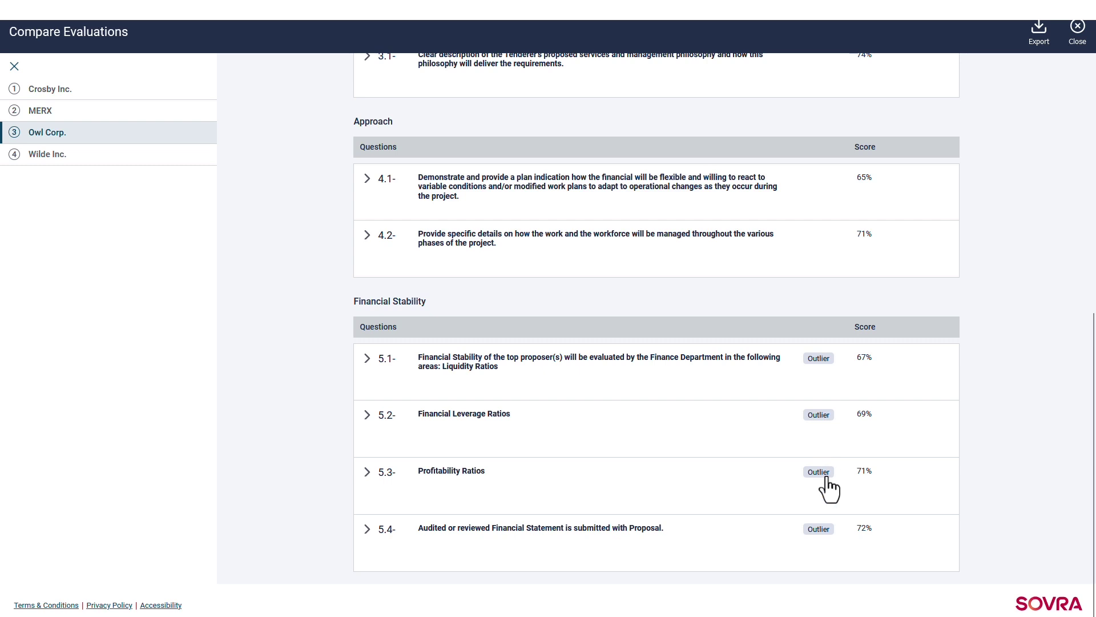
left_click(369, 473)
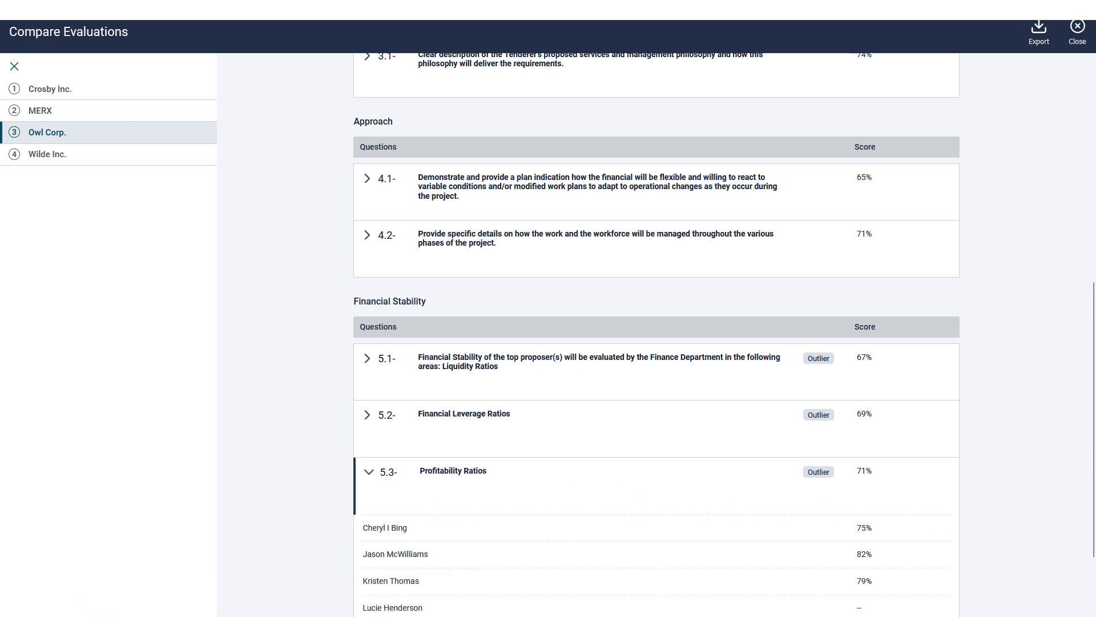
scroll(1028, 469, "down", 3)
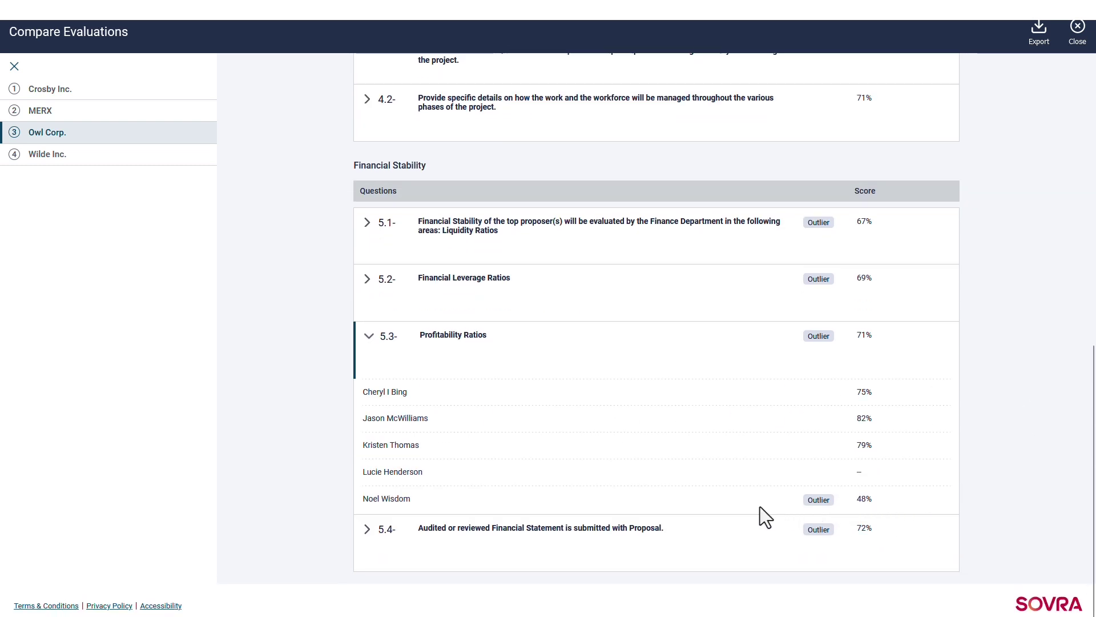
left_click(1078, 29)
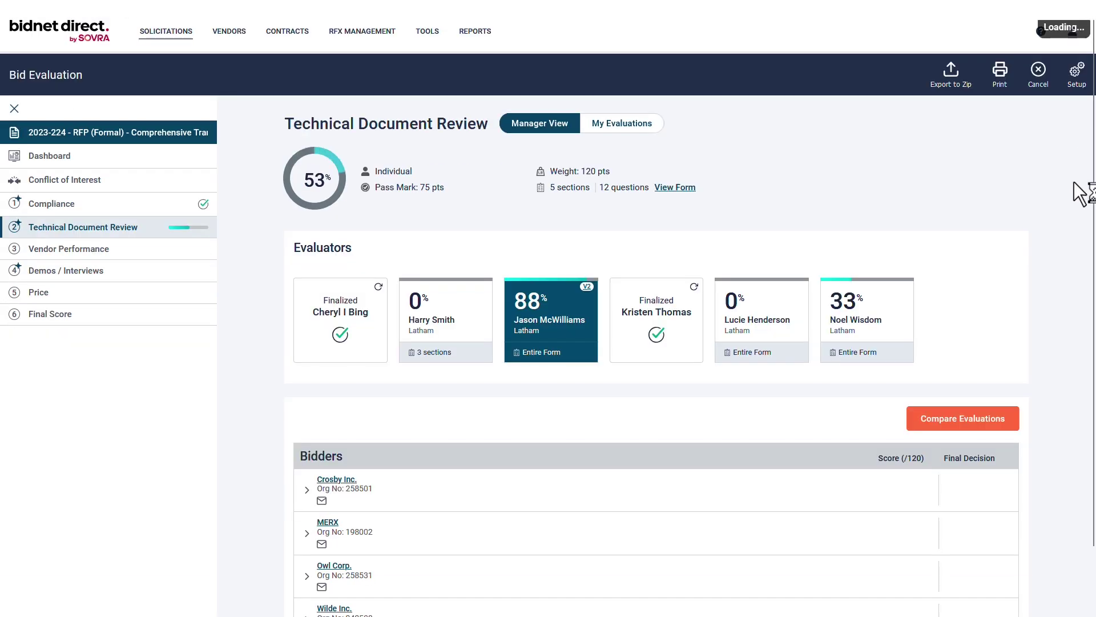
- Bring up the option to reopen the fourth evaluator's finalized evaluation step and cancel it
left_click(694, 286)
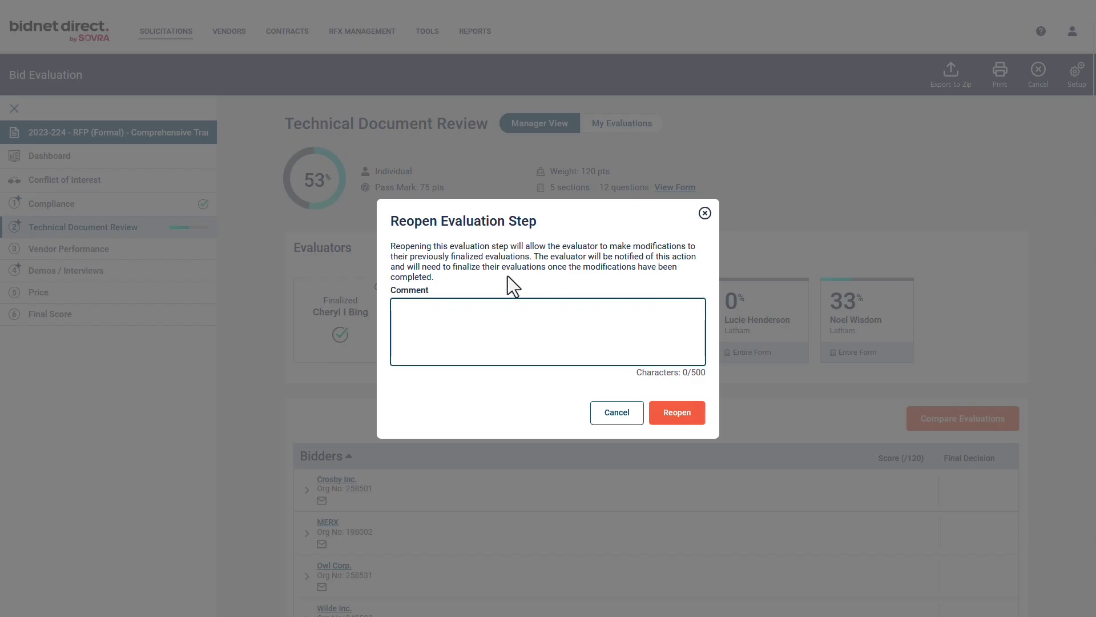
left_click(606, 412)
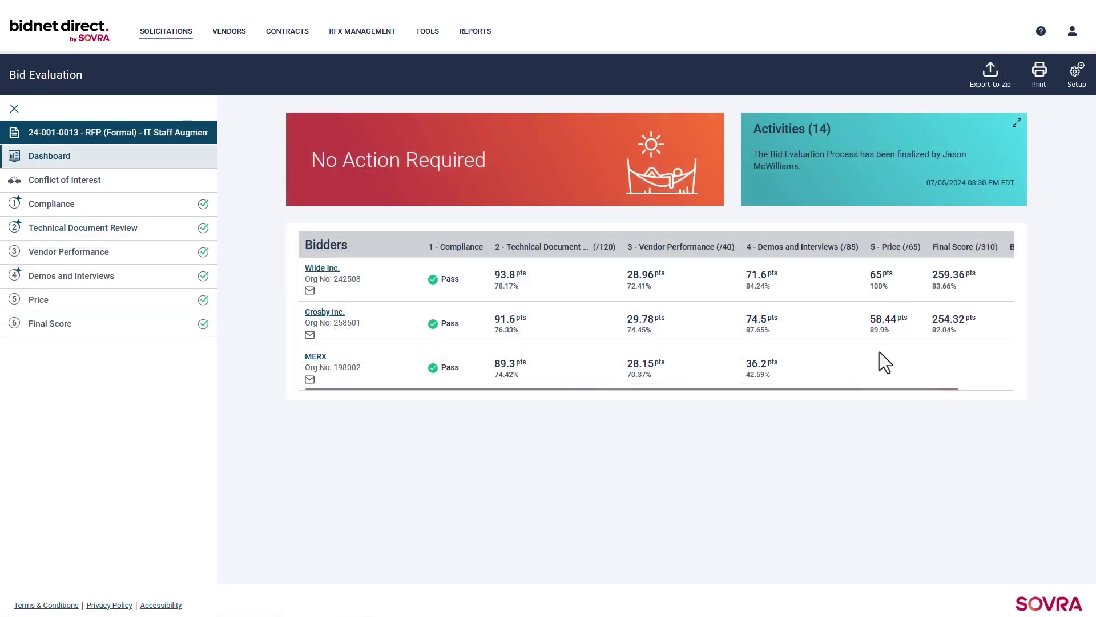
- Check the bid ranks of solicitation 24-001-0013 and configure its printout to exclude Demos and Interviews, Price, and evaluator names
left_click_drag(881, 390, 951, 388)
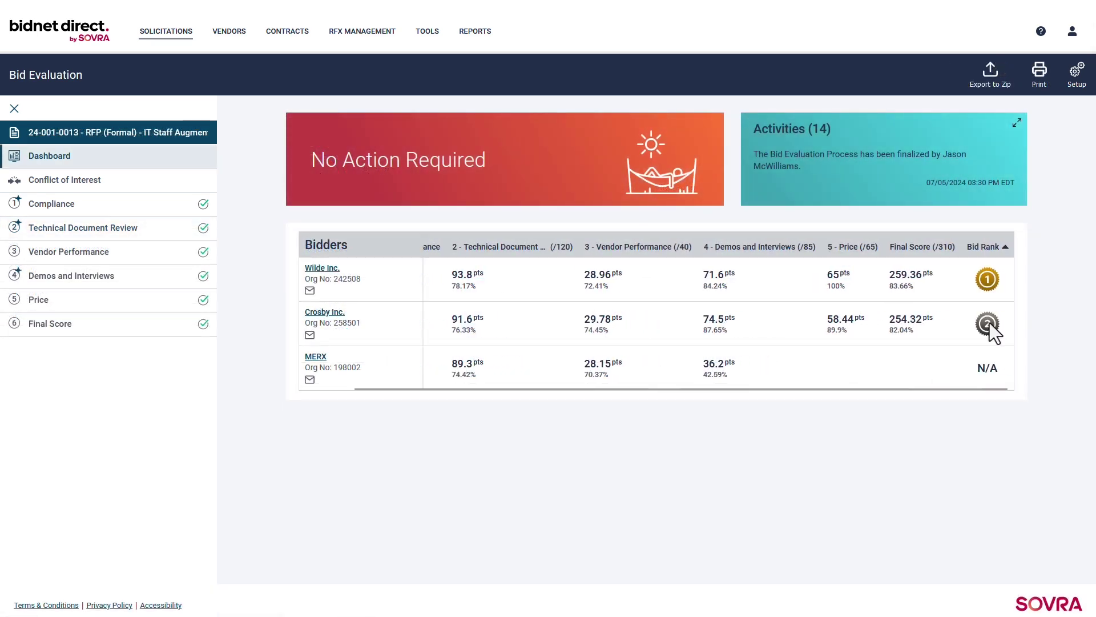
left_click(1041, 74)
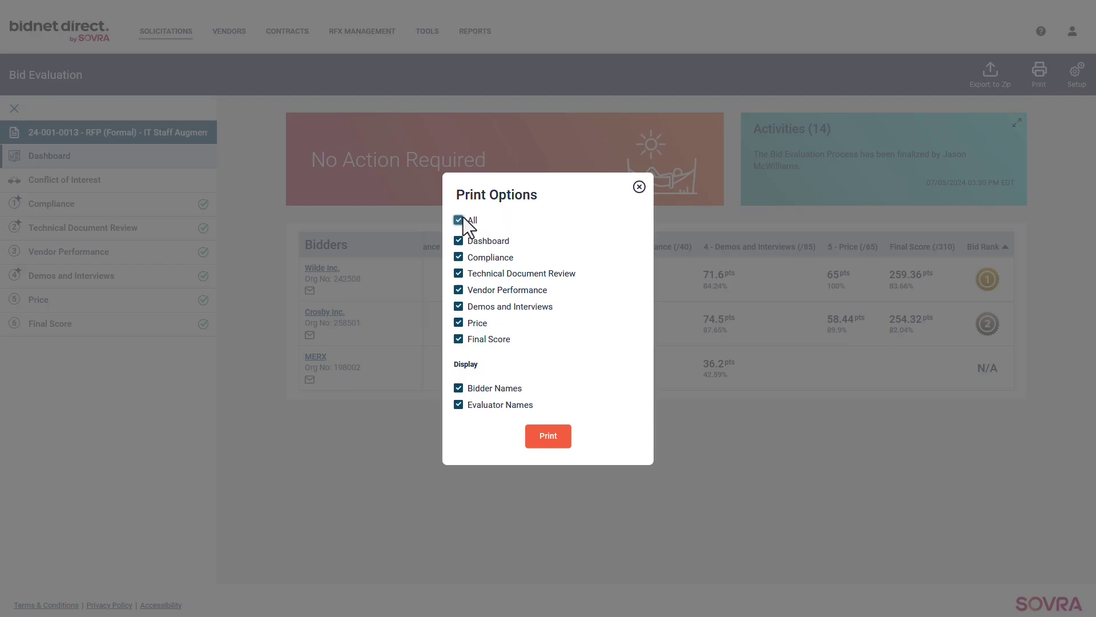
left_click(458, 405)
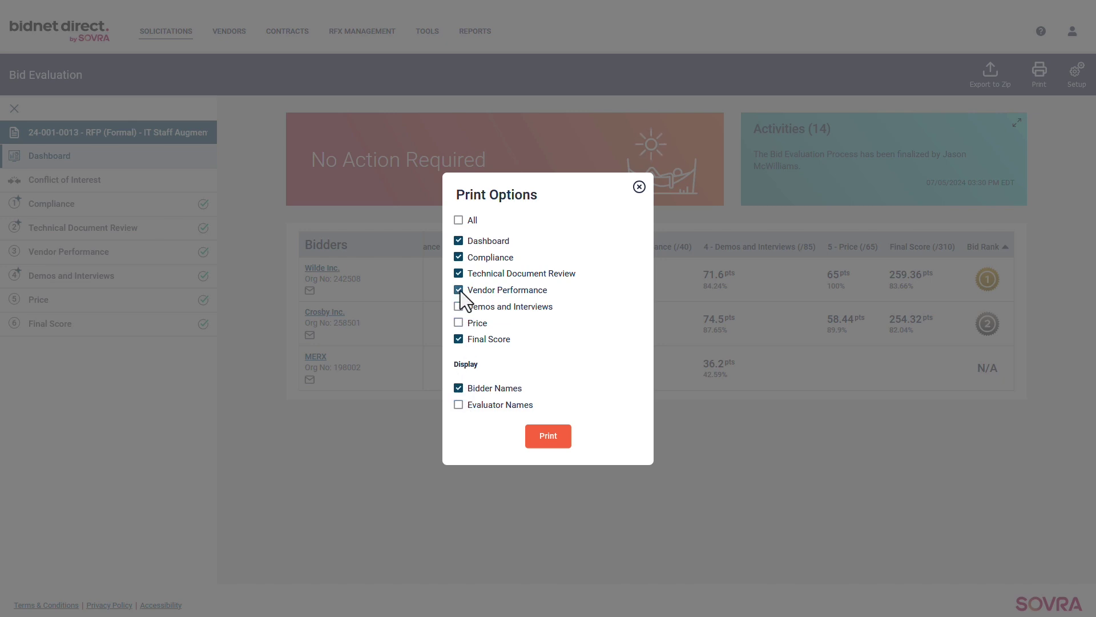